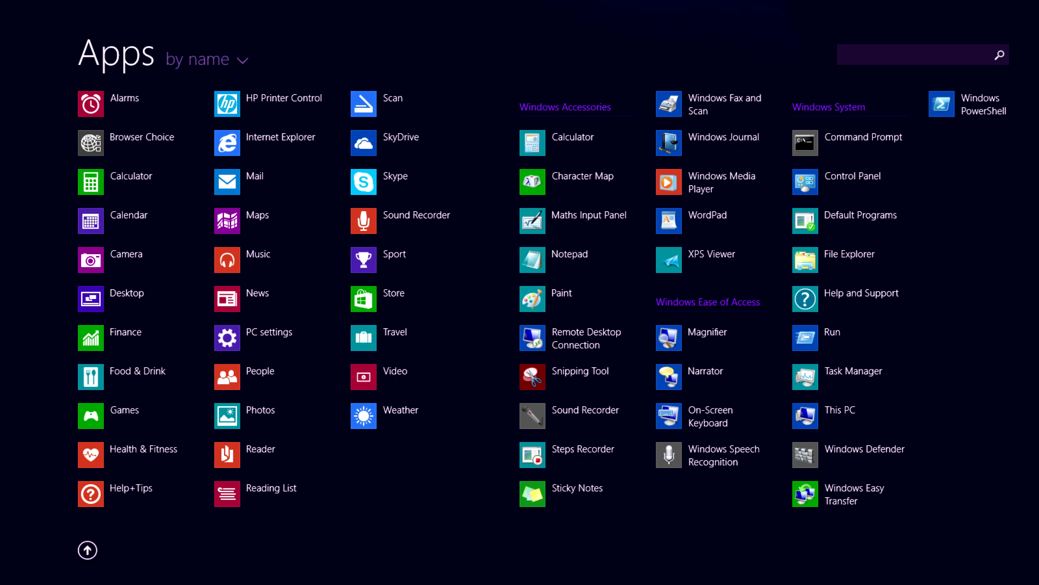
Open the Apps sort menu to show by name, date installed, most used and category.
{"action": "left_click", "coordinate": [203, 59]}
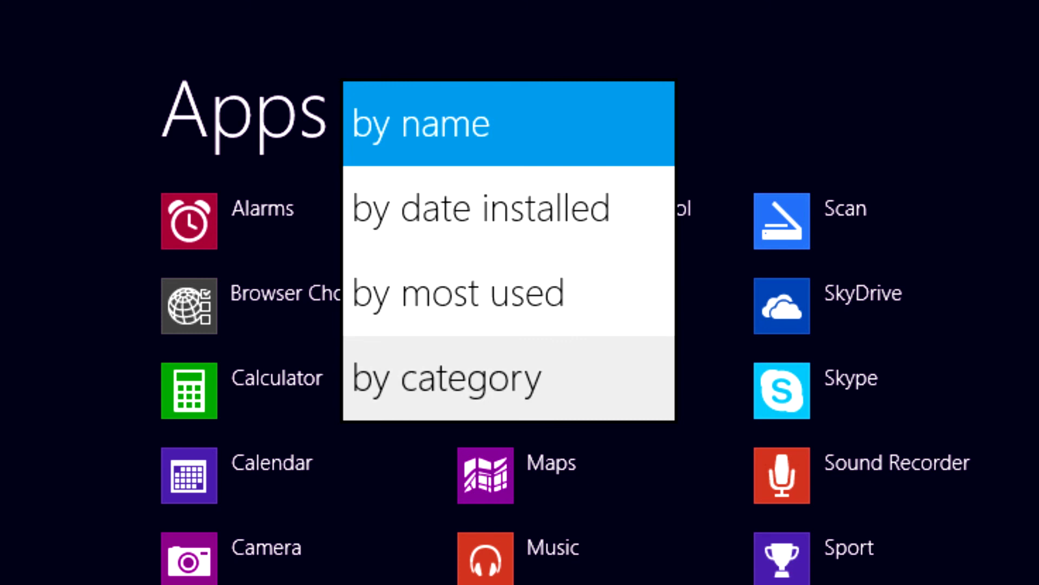
Sort the Apps list by category and bring up the Customise app bar with Win+Z.
{"action": "left_click", "coordinate": [443, 378]}
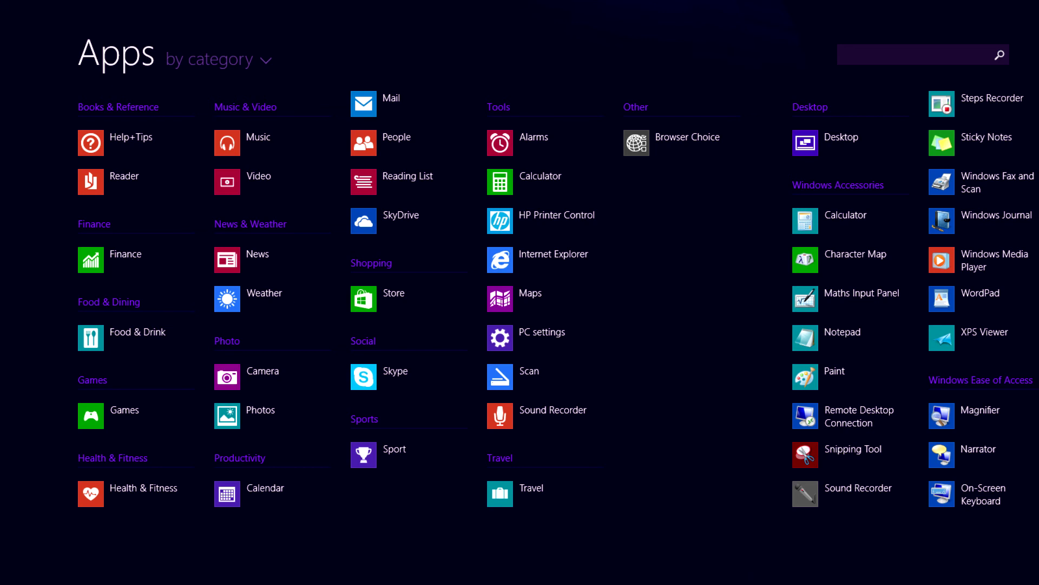
{"action": "key", "text": "super+z"}
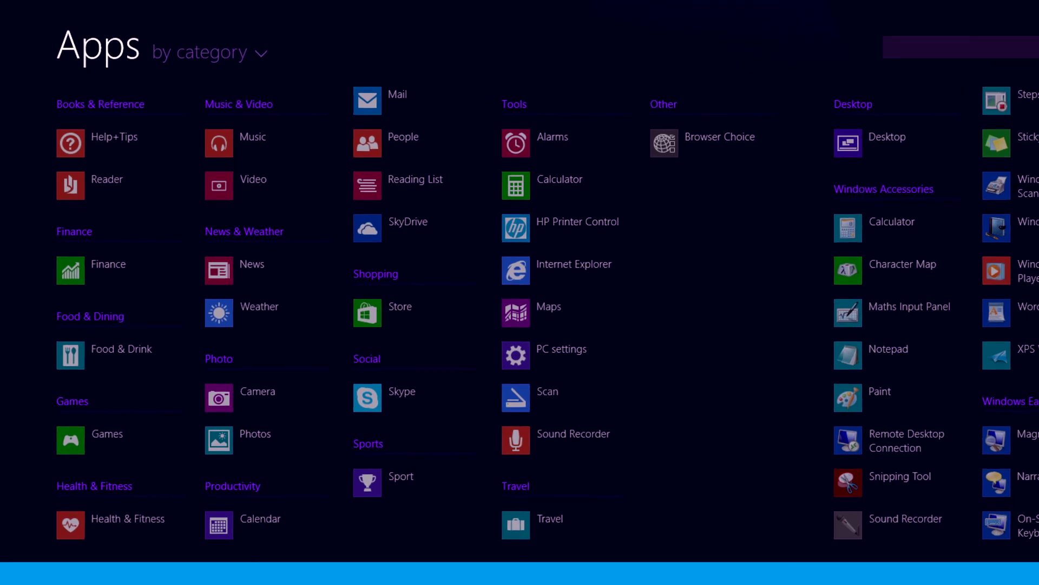
Select both Internet Explorer and Video in the Apps list using the keyboard.
{"action": "right_click", "coordinate": [711, 349]}
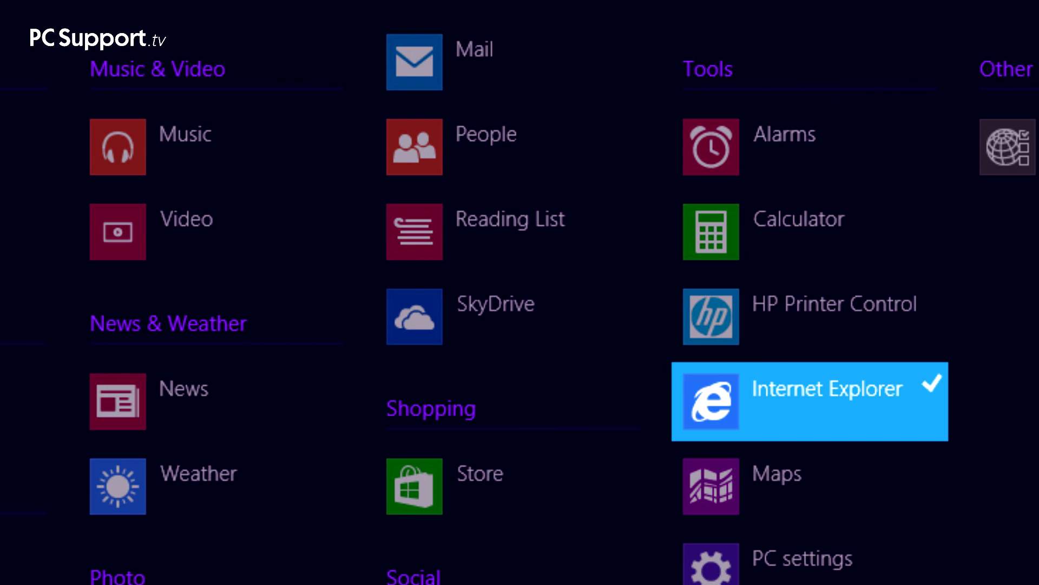
{"action": "key", "text": "Left"}
{"action": "key", "text": "Up"}
{"action": "key", "text": "Down"}
{"action": "key", "text": "Left"}
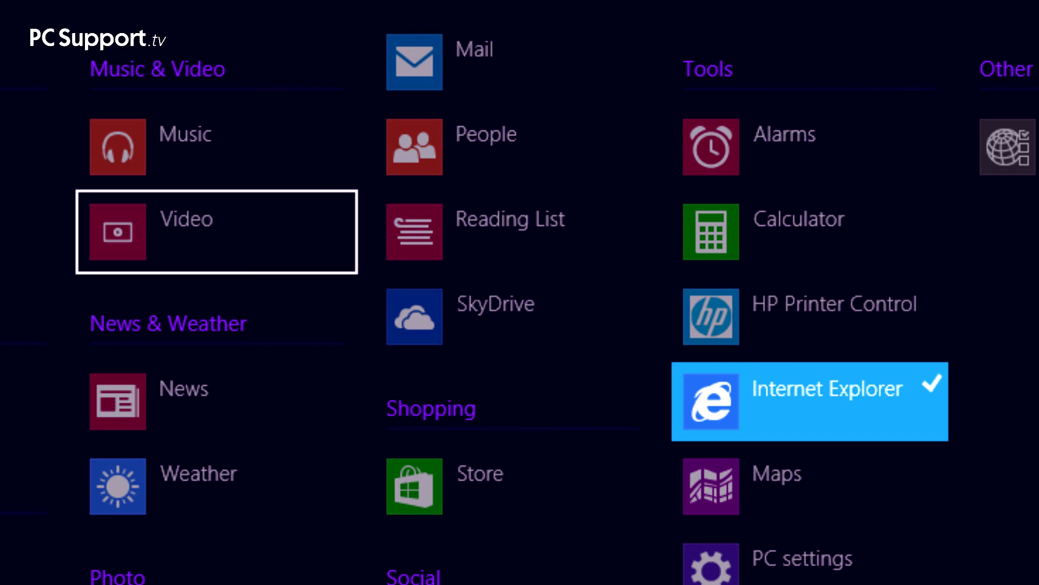
{"action": "key", "text": "space"}
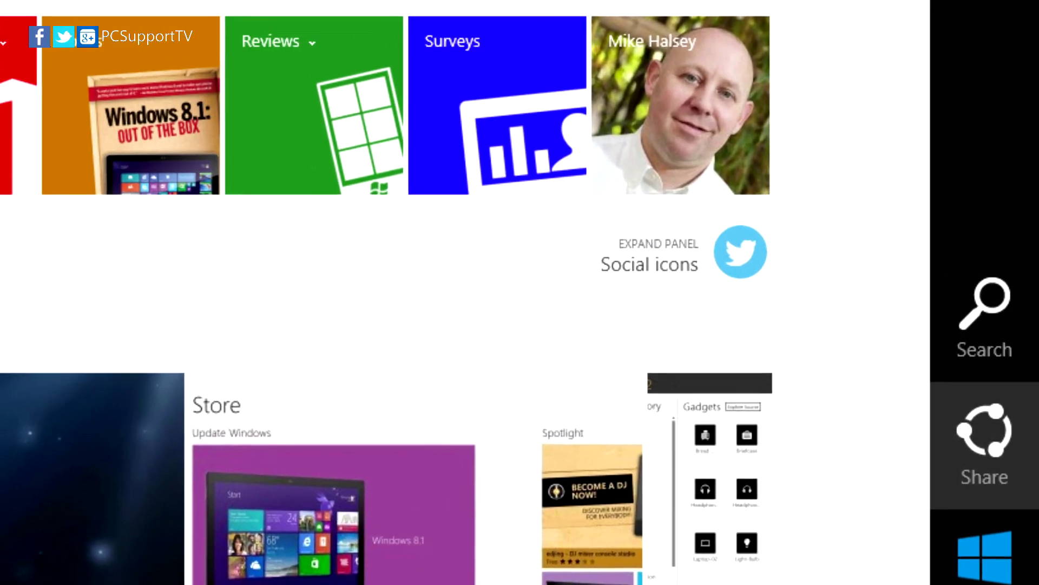
View the Share options for the page, then move to Devices in the charms over Start.
{"action": "left_click", "coordinate": [984, 444]}
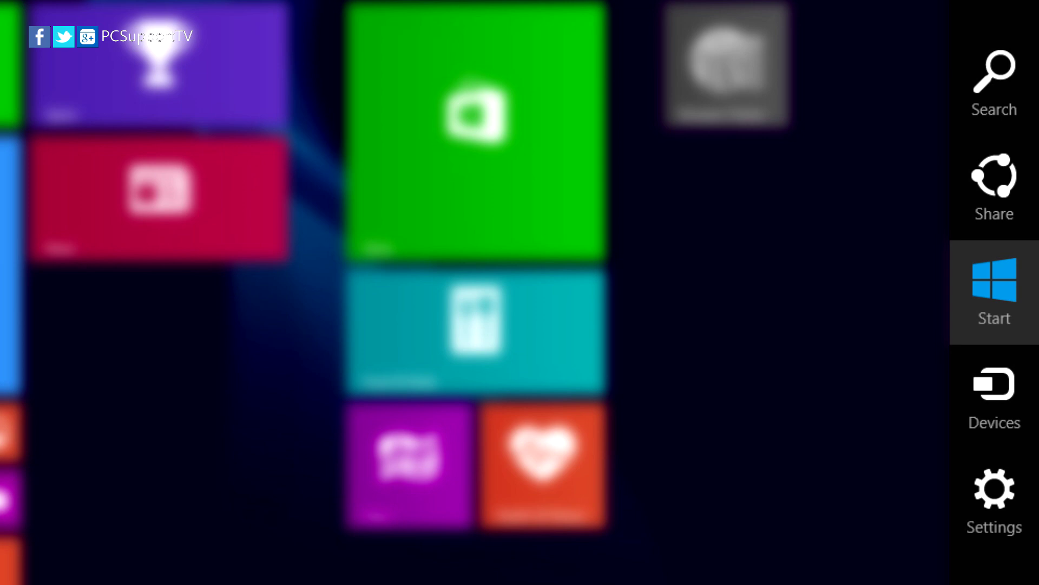
{"action": "key", "text": "Down"}
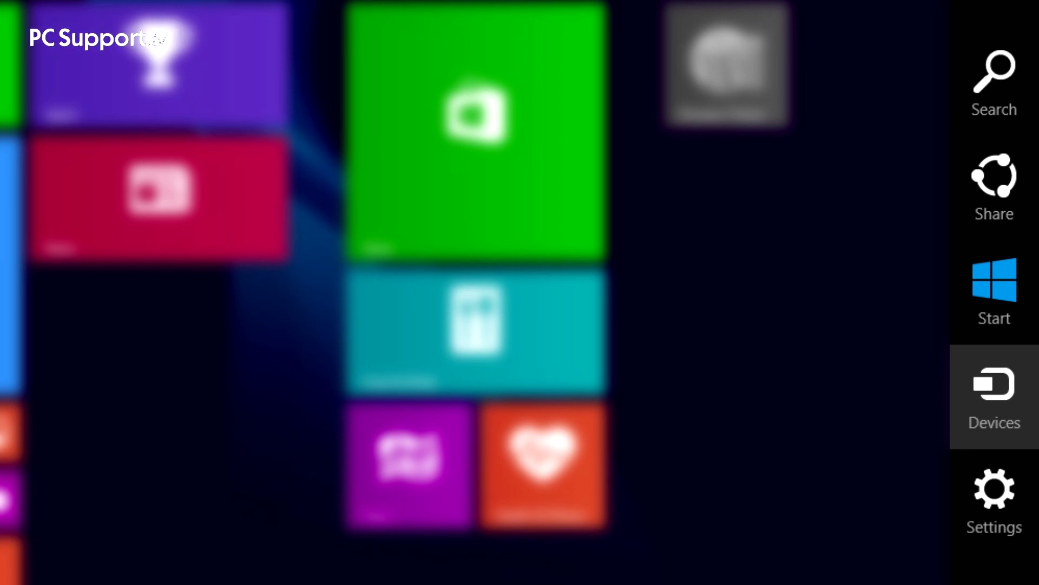
Open the Devices pane and step through its Play, Print and Project options.
{"action": "key", "text": "Return"}
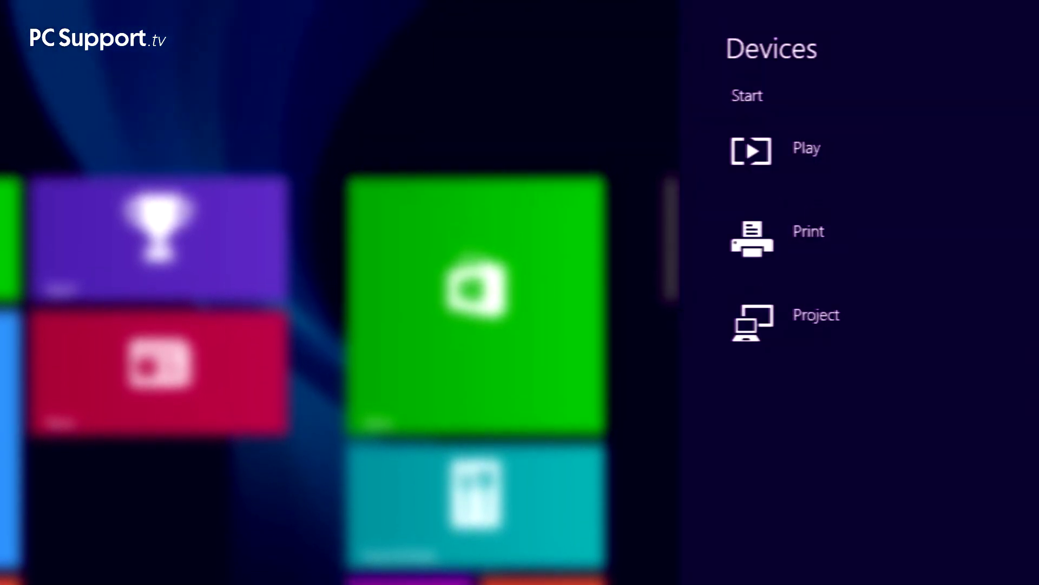
{"action": "key", "text": "Down"}
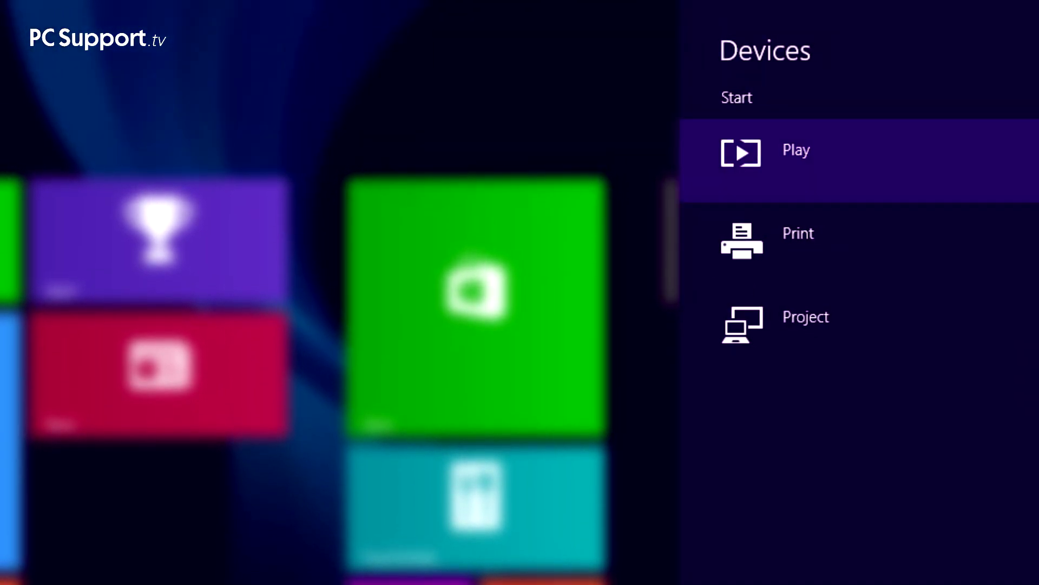
{"action": "key", "text": "Down"}
{"action": "key", "text": "Down"}
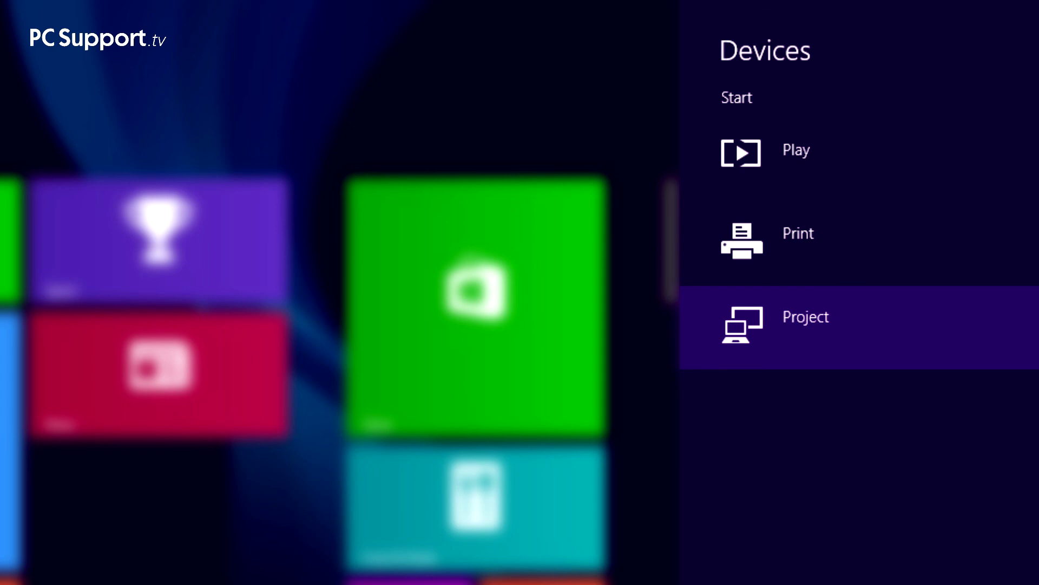
{"action": "key", "text": "Down"}
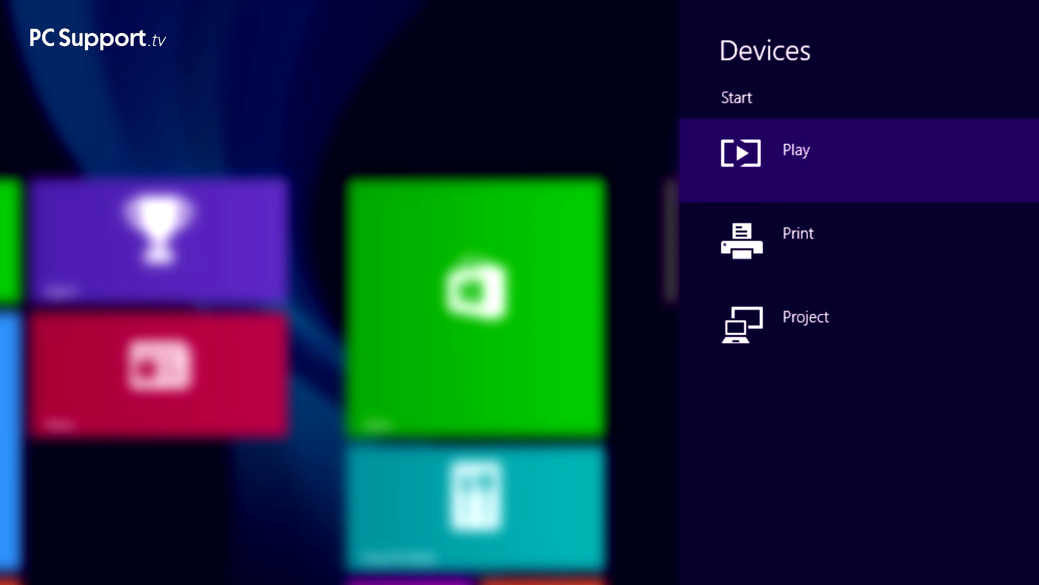
Move through the Print and Project options in the Devices pane.
{"action": "left_click", "coordinate": [799, 243]}
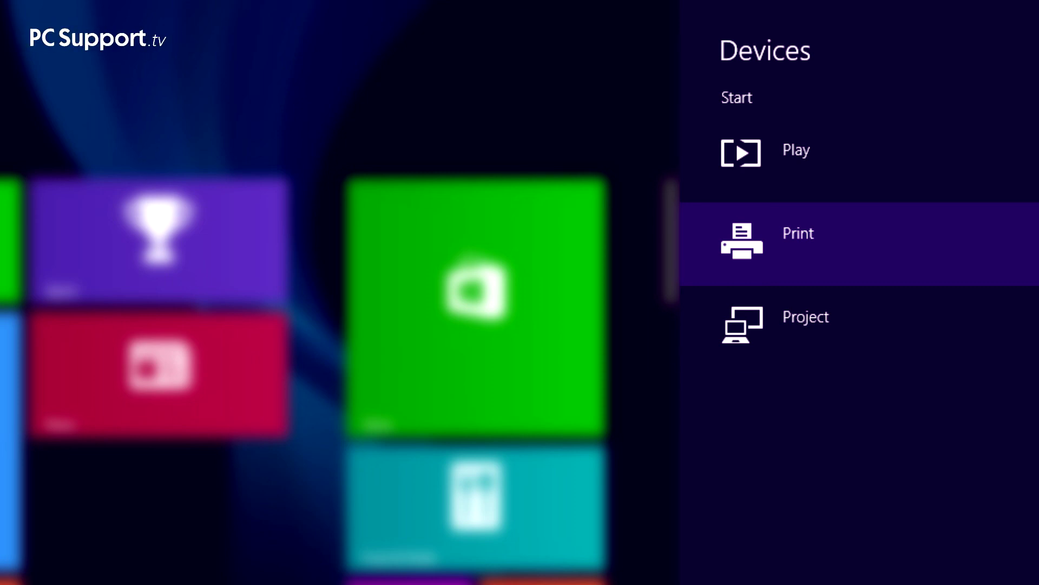
{"action": "key", "text": "Down"}
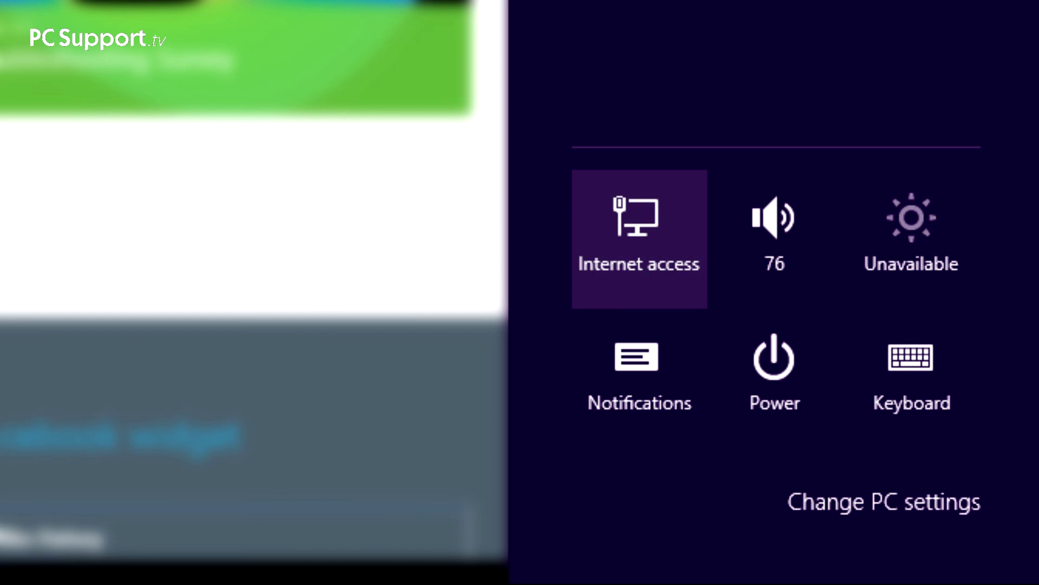
Browse the Settings tiles to Power's Sleep, Shut down and Restart choices, then check Keyboard.
{"action": "key", "text": "Right"}
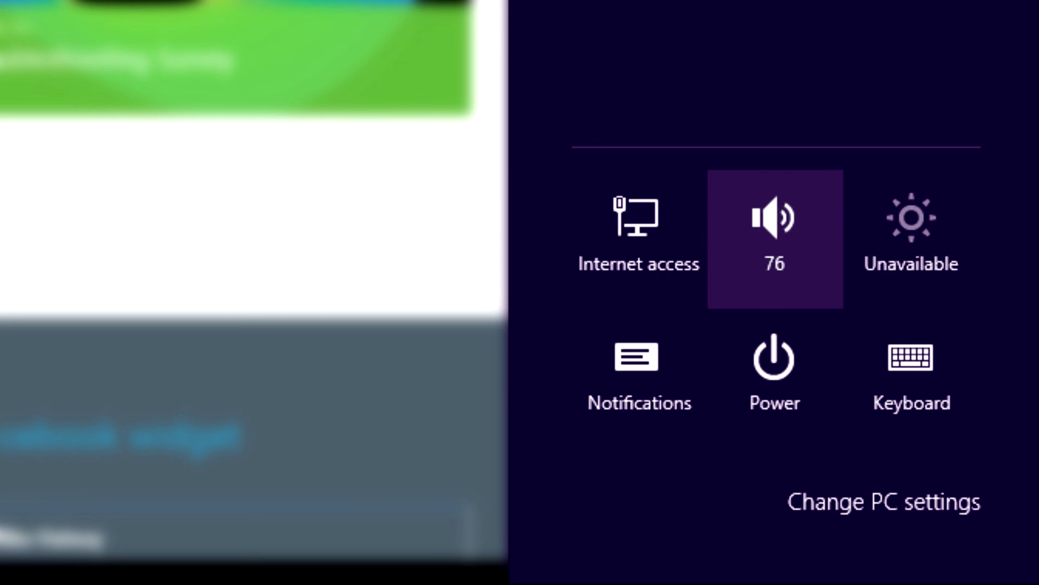
{"action": "key", "text": "Right"}
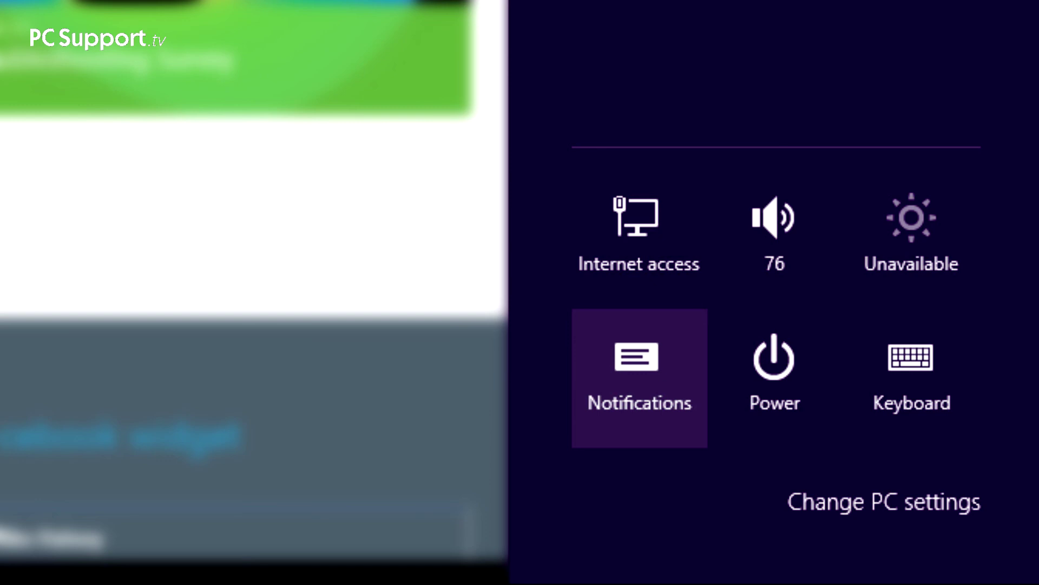
{"action": "key", "text": "Right"}
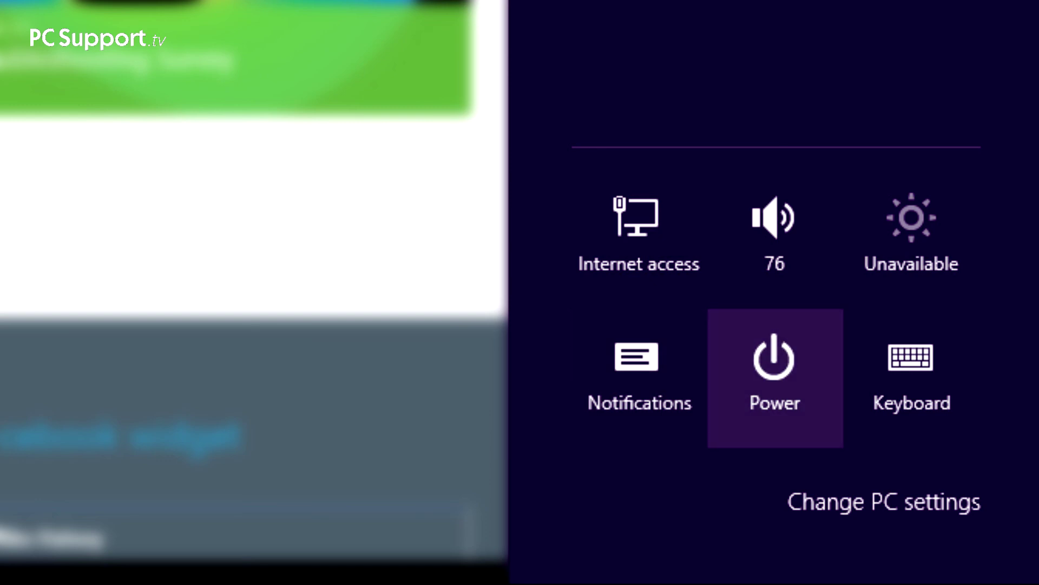
{"action": "key", "text": "Return"}
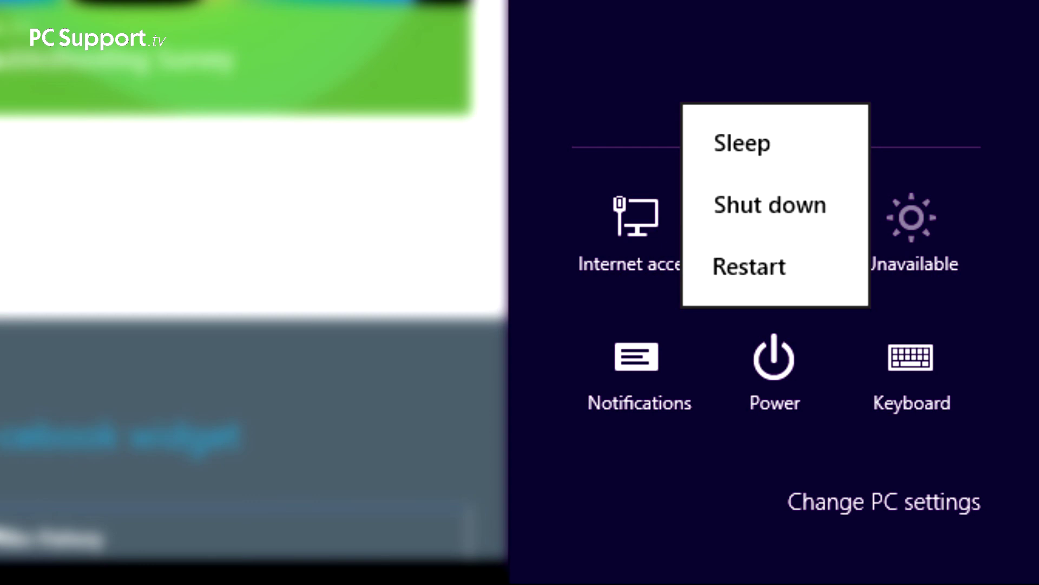
{"action": "key", "text": "Escape"}
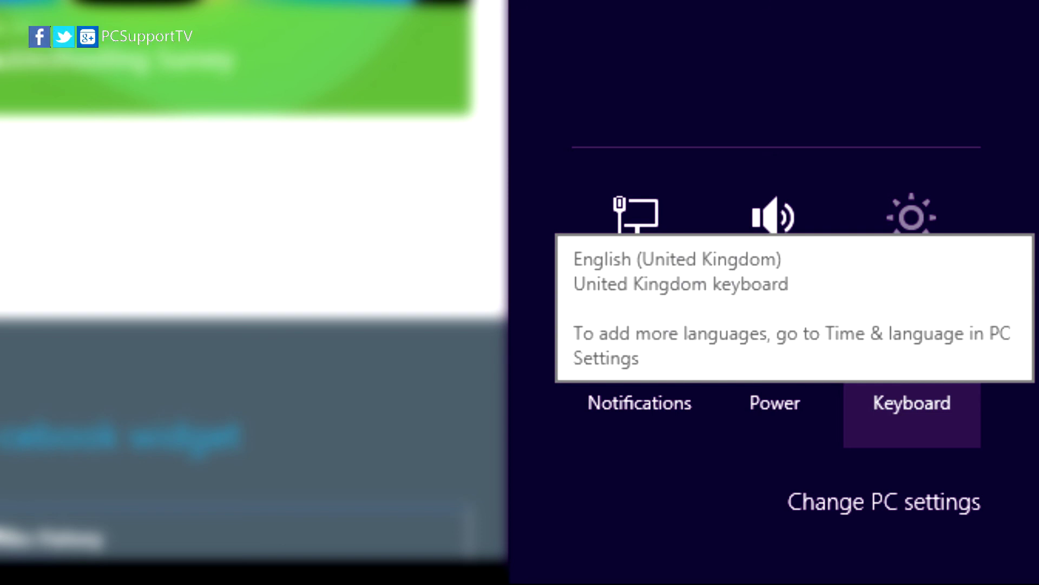
{"action": "key", "text": "Down"}
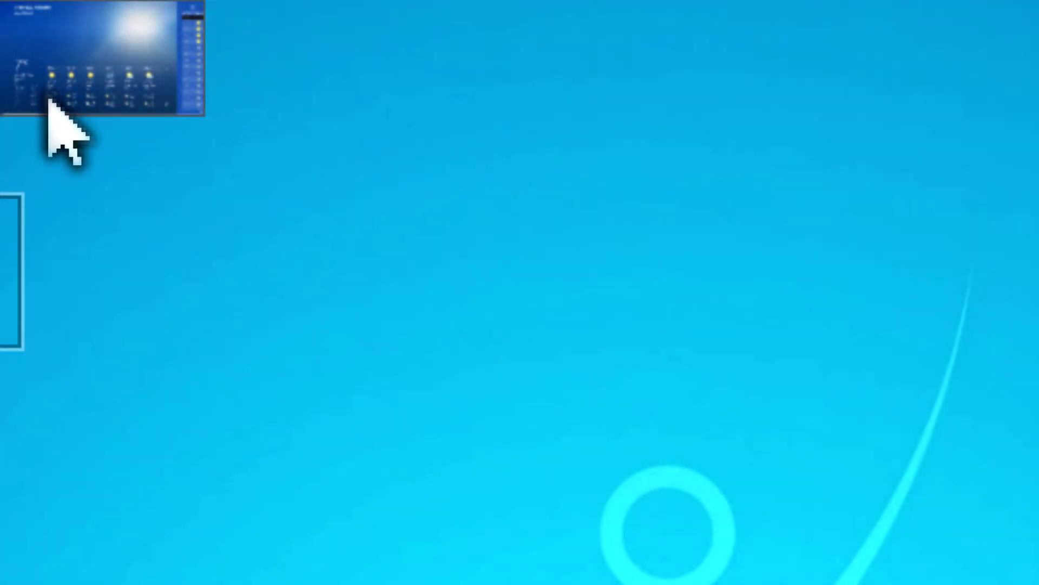
Show the recent-apps list and the Close and placement options for PC Support TV.
{"action": "mouse_move", "coordinate": [49, 268]}
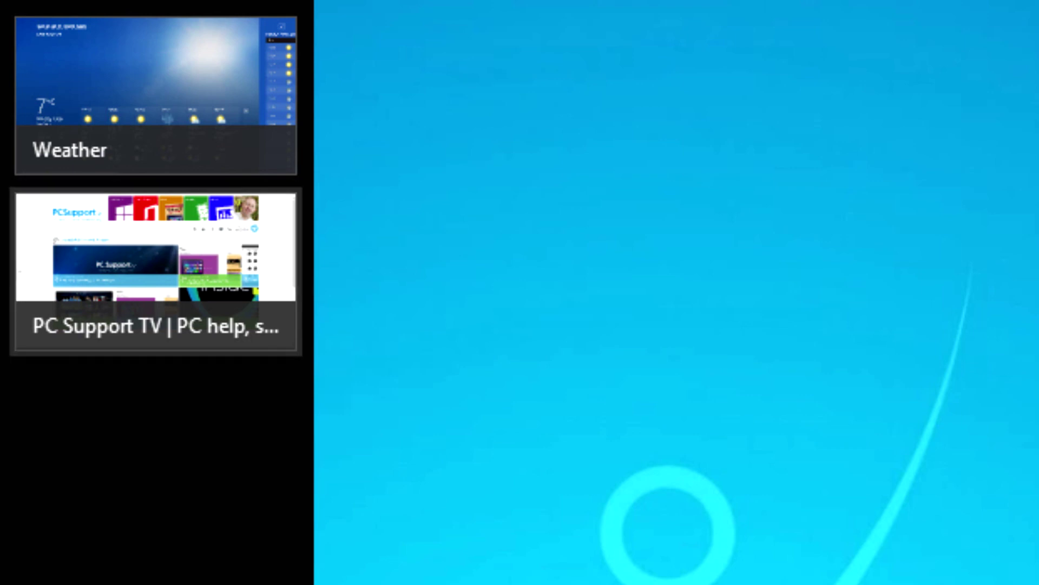
{"action": "right_click", "coordinate": [195, 252]}
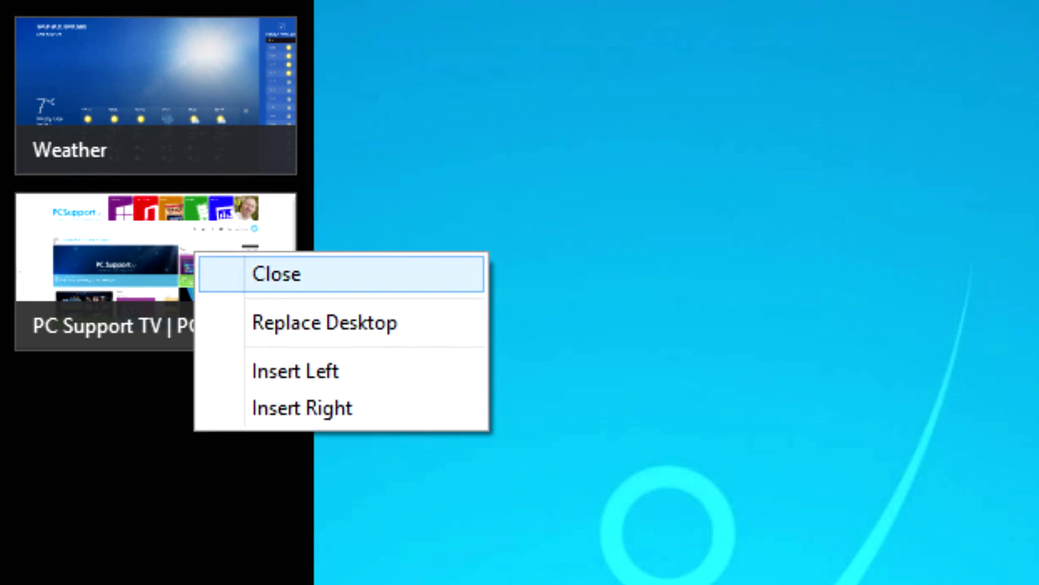
Close the PC Support TV app from its thumbnail menu.
{"action": "key", "text": "Return"}
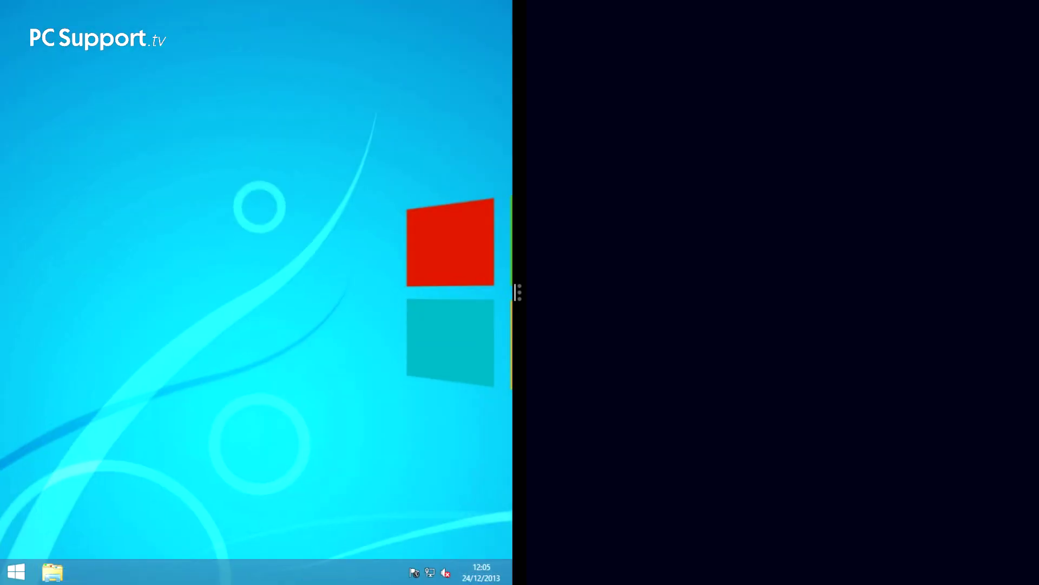
Open Internet Explorer in the empty half beside the desktop, then launch Weather from Start.
{"action": "key", "text": "super"}
{"action": "key", "text": "Return"}
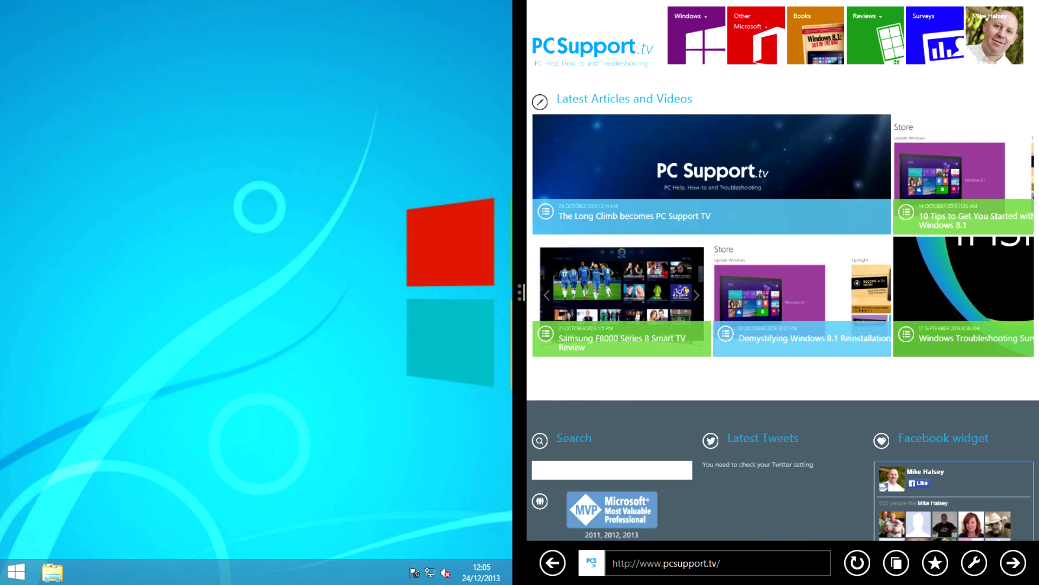
{"action": "key", "text": "super"}
{"action": "left_click", "coordinate": [325, 276]}
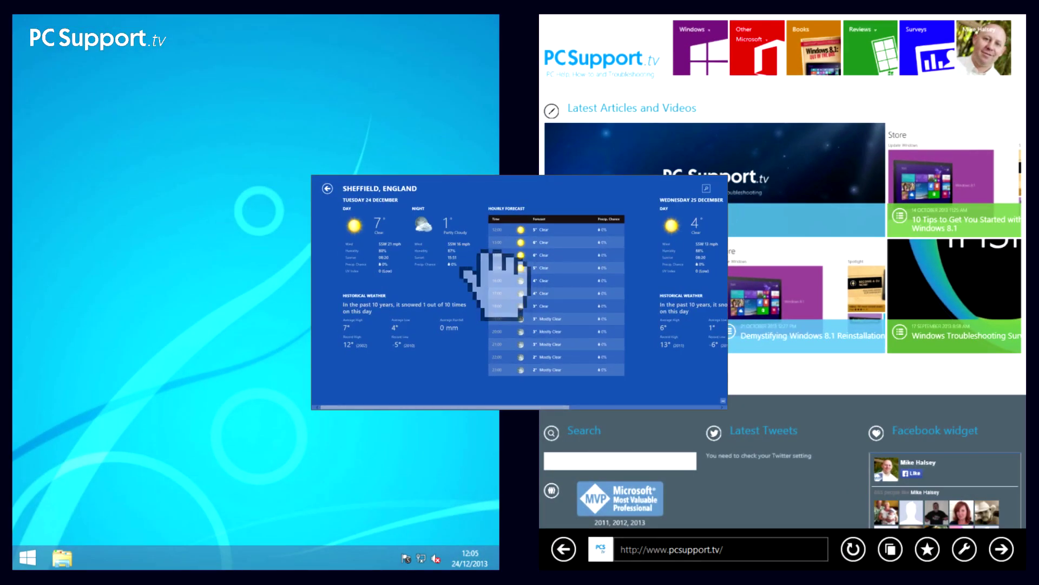
Fit Weather between the desktop and browser, resize the panes, then close Weather and return to Start.
{"action": "left_click_drag", "start_coordinate": [498, 251], "coordinate": [523, 256]}
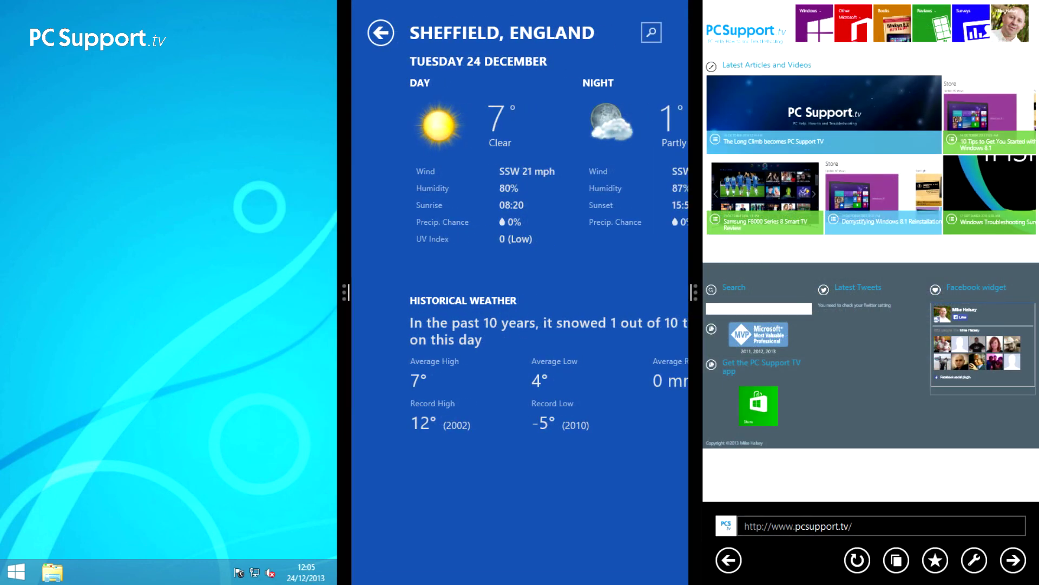
{"action": "left_click_drag", "start_coordinate": [346, 292], "coordinate": [387, 292]}
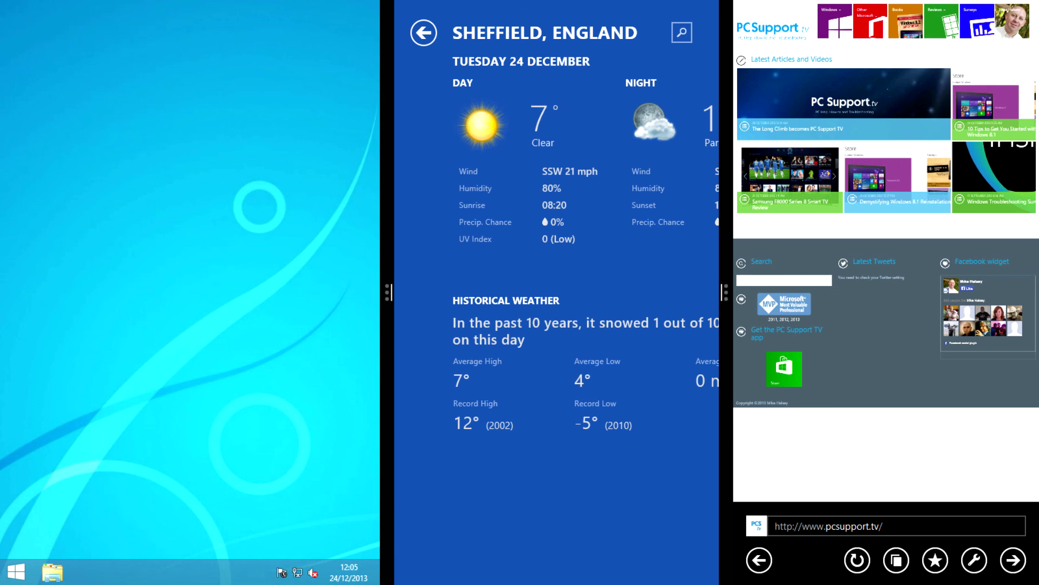
{"action": "left_click_drag", "start_coordinate": [726, 292], "coordinate": [1037, 293]}
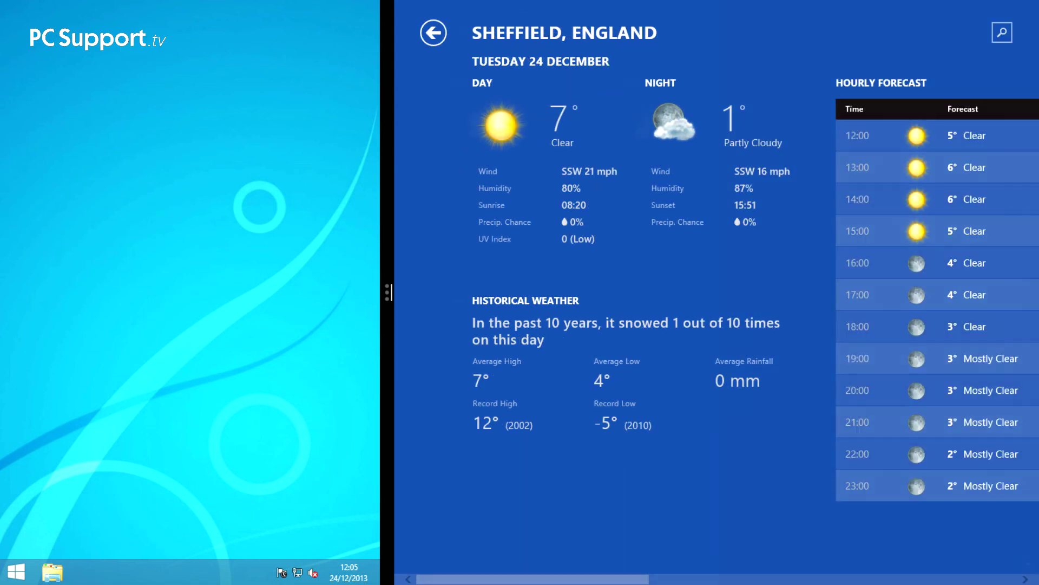
{"action": "left_click_drag", "start_coordinate": [388, 293], "coordinate": [1036, 274]}
{"action": "key", "text": "super"}
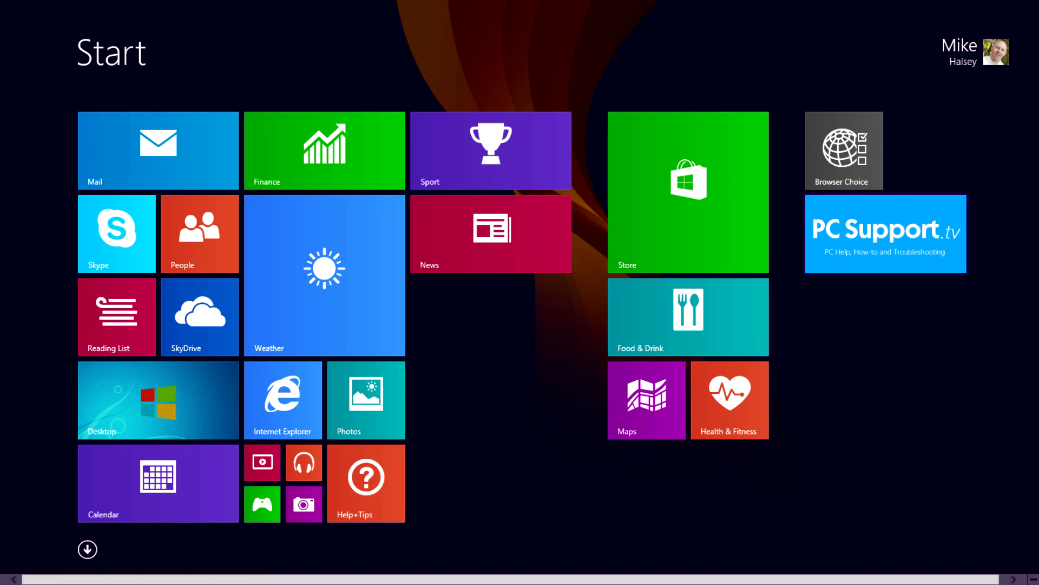
Select the PC Support tile on Start to bring up its tile options.
{"action": "right_click", "coordinate": [886, 234]}
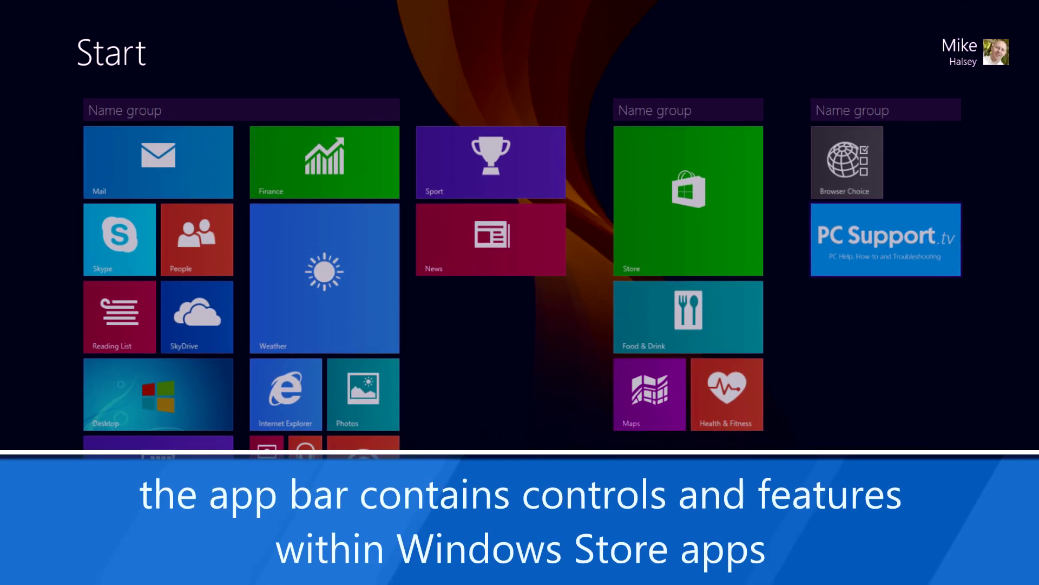
Move PC Support above Sport, and group Weather, Internet Explorer and Photos together in a new group.
{"action": "left_click_drag", "start_coordinate": [847, 150], "coordinate": [340, 59]}
{"action": "left_click_drag", "start_coordinate": [486, 157], "coordinate": [491, 163]}
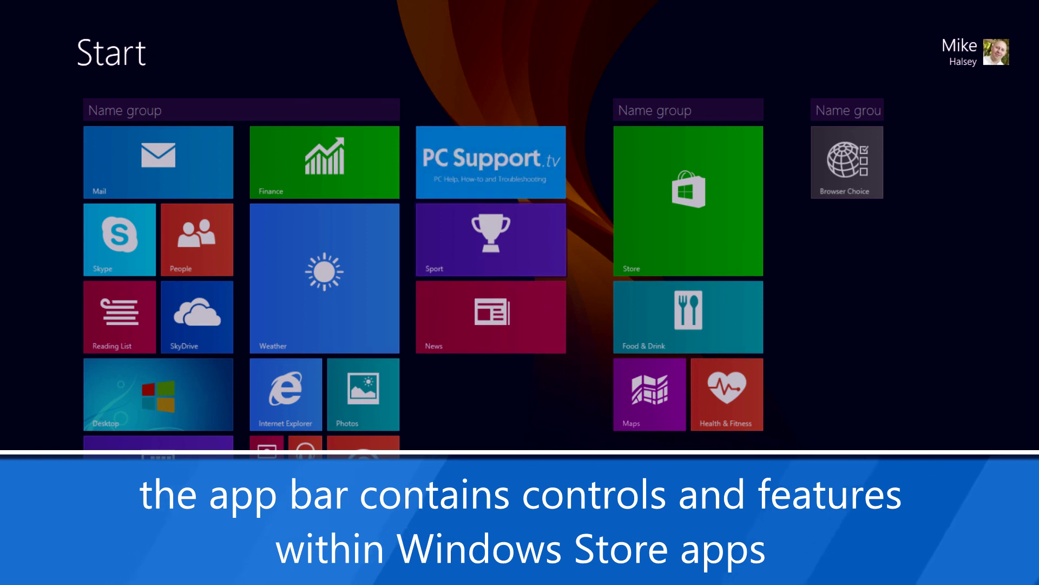
{"action": "right_click", "coordinate": [325, 278]}
{"action": "right_click", "coordinate": [286, 393]}
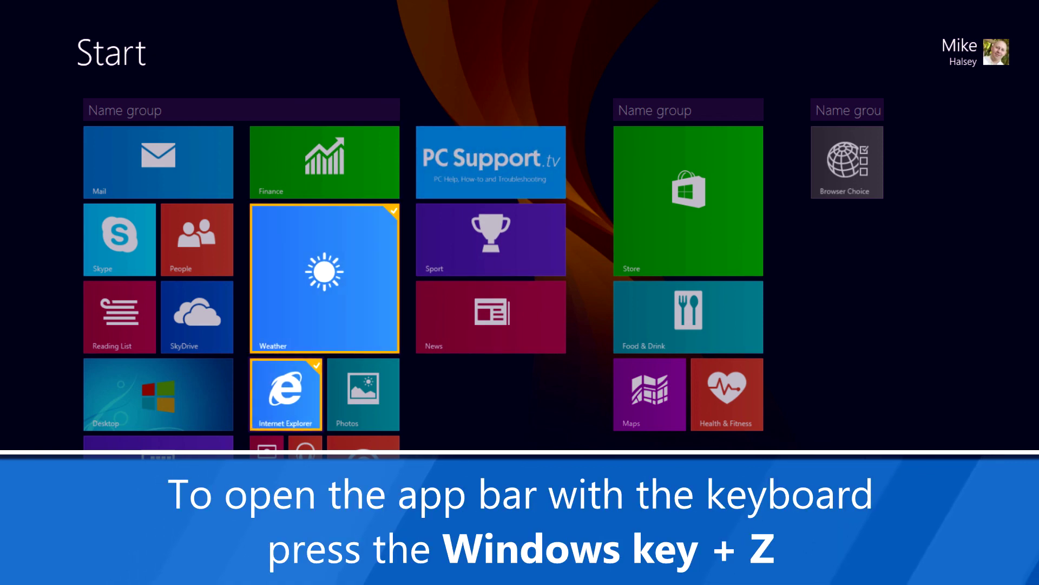
{"action": "right_click", "coordinate": [363, 393]}
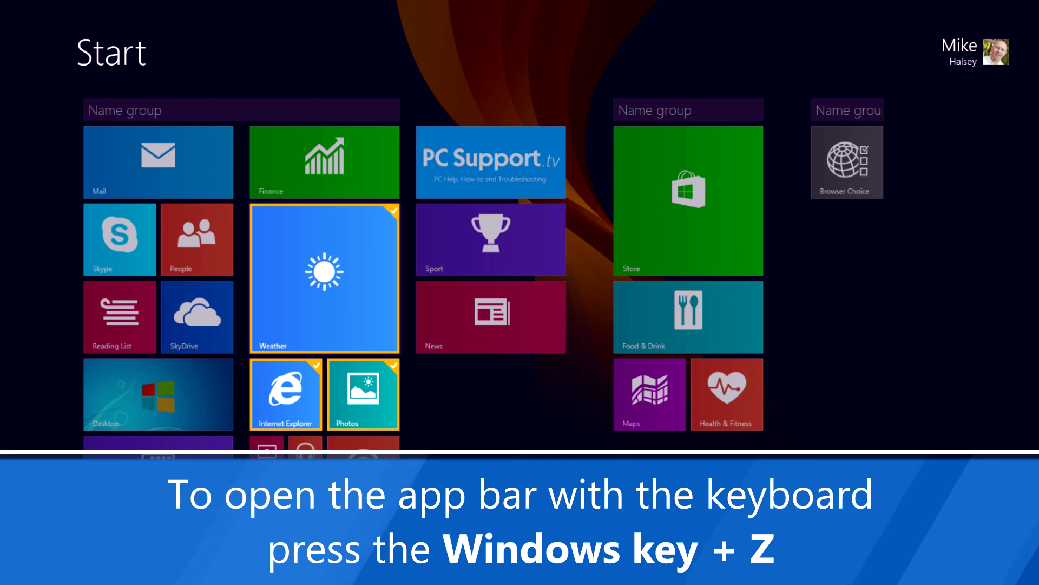
{"action": "left_click_drag", "start_coordinate": [325, 279], "coordinate": [529, 211]}
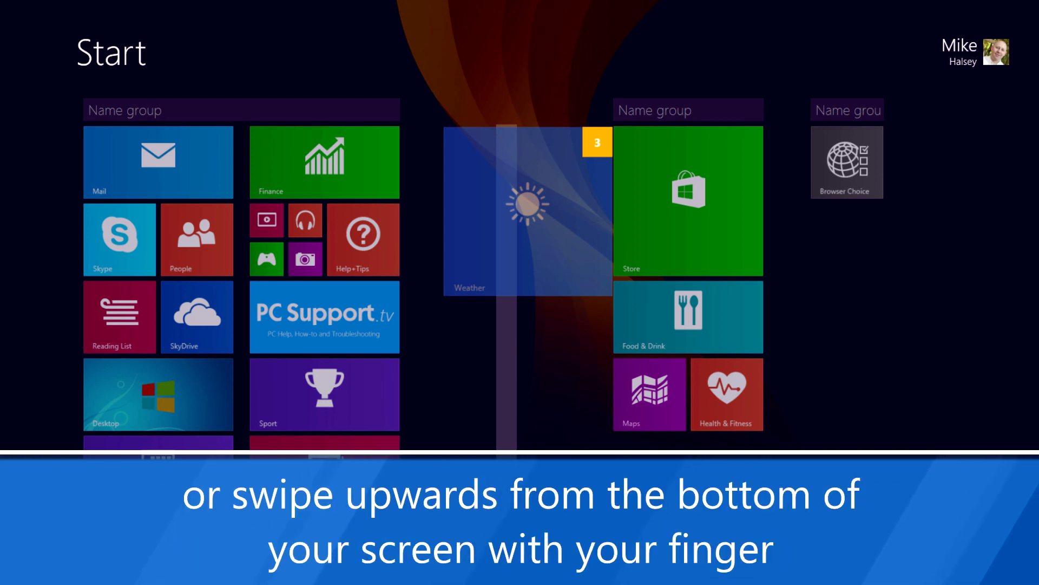
{"action": "left_click_drag", "start_coordinate": [529, 212], "coordinate": [529, 212]}
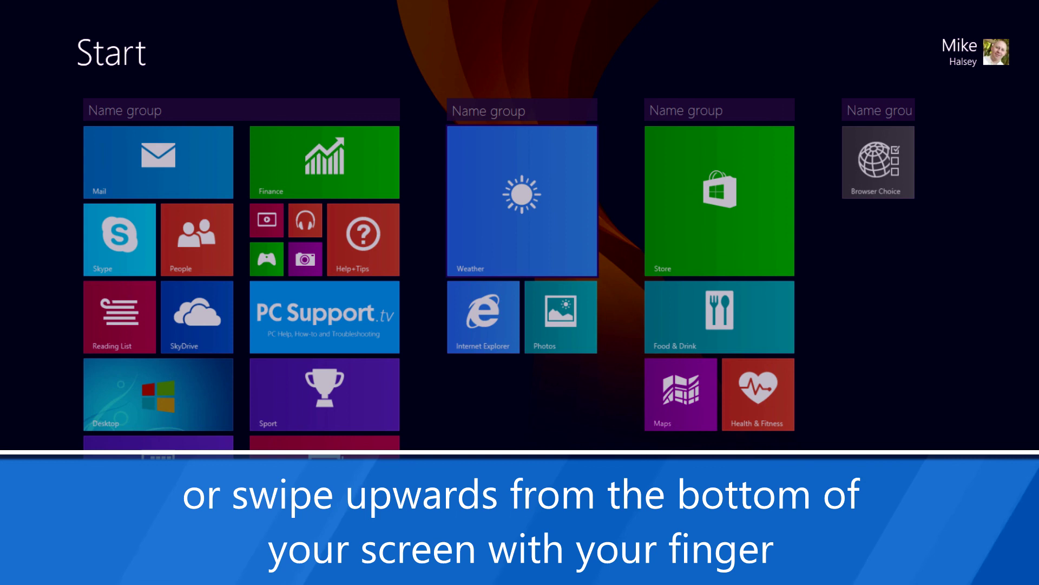
Enter Start customise mode with Windows+Z and open the Weather group's name field, leaving it blank.
{"action": "key", "text": "super+z"}
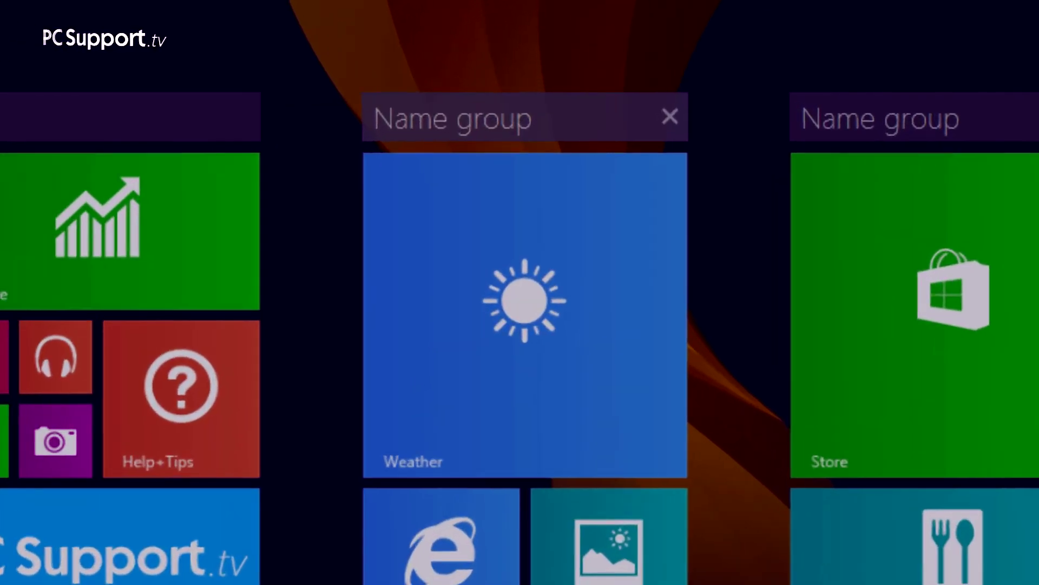
{"action": "left_click", "coordinate": [452, 118]}
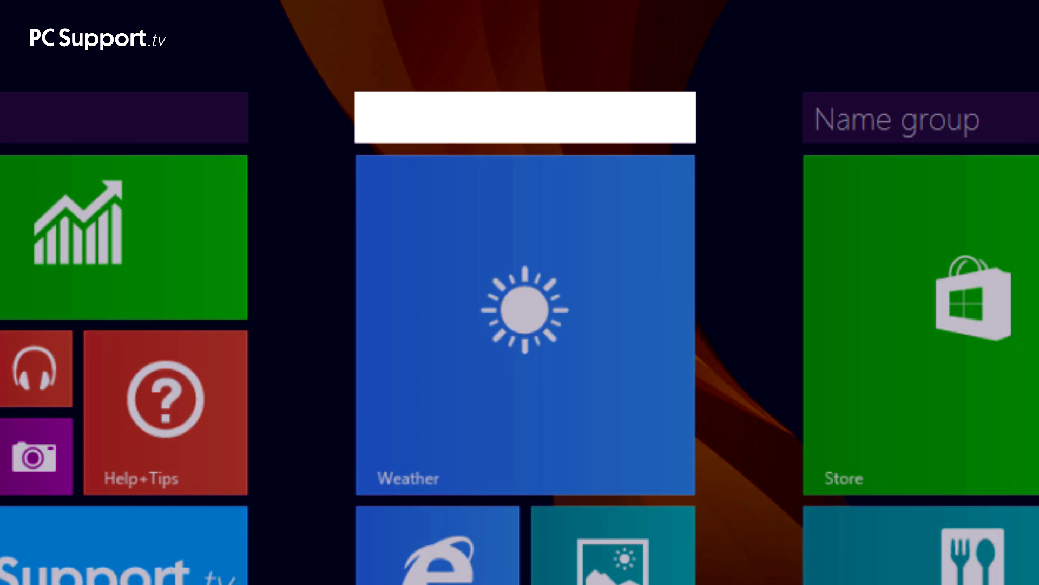
{"action": "left_click", "coordinate": [525, 325]}
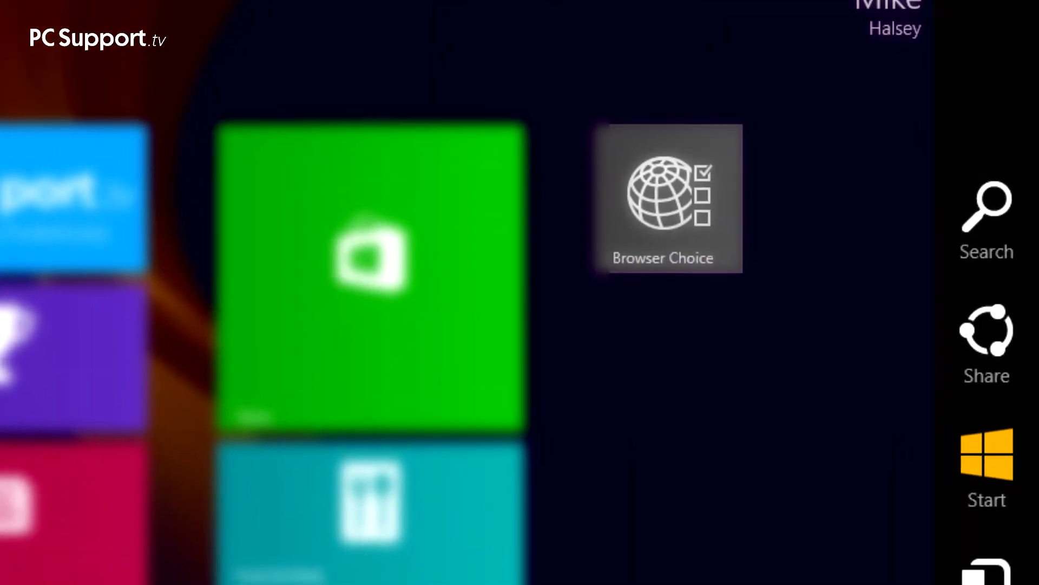
View the Start Personalise settings for background and accent colour, then return to Start.
{"action": "key", "text": "super+i"}
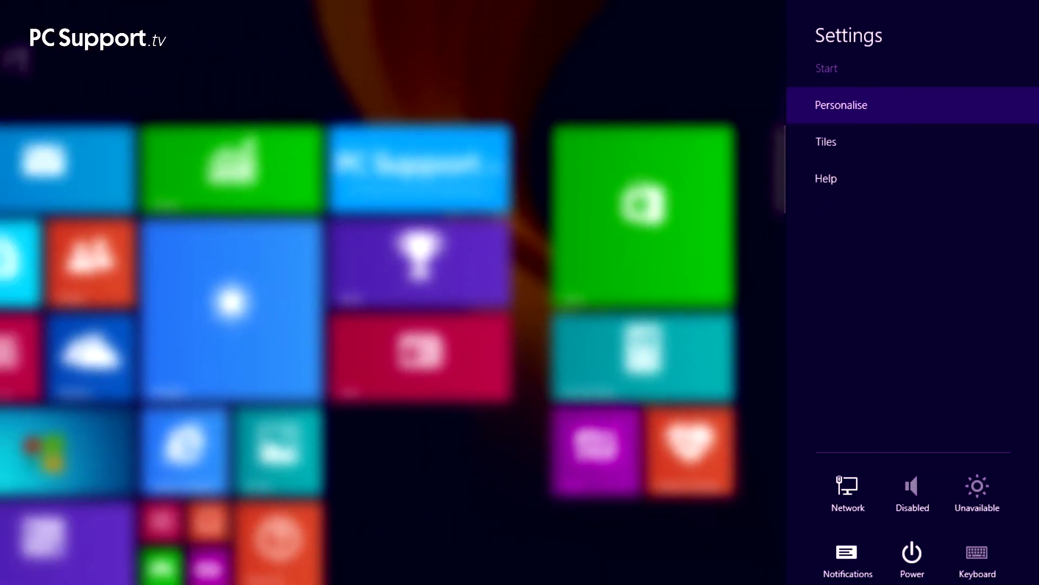
{"action": "key", "text": "Return"}
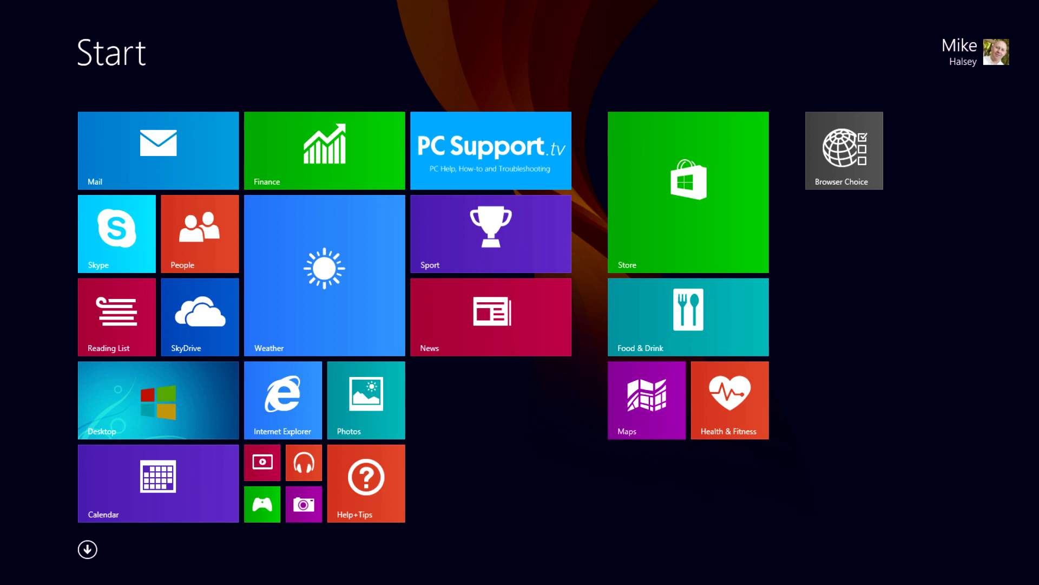
Open the account menu from the user name at the top-right of Start.
{"action": "left_click", "coordinate": [972, 53]}
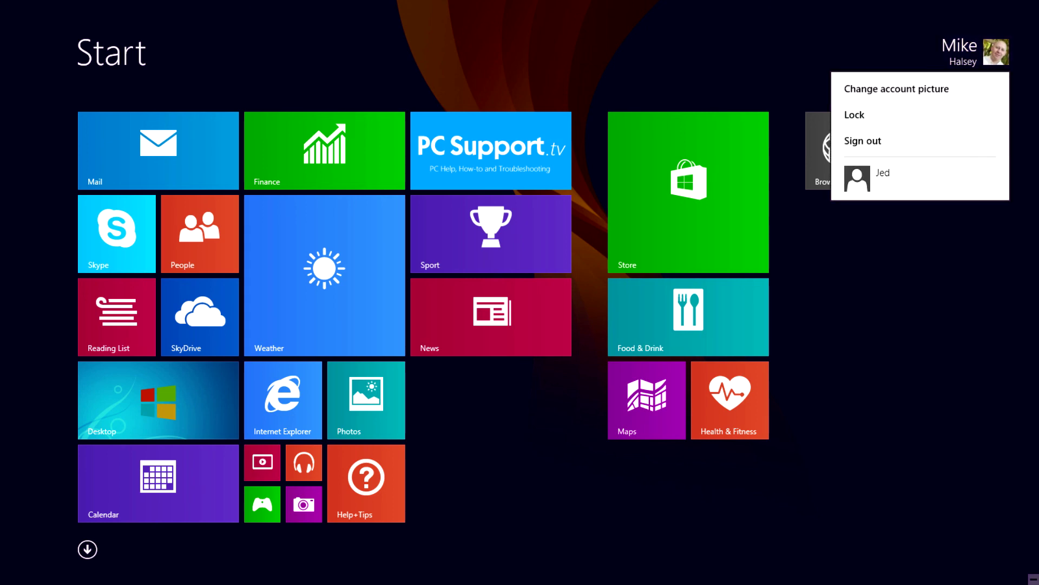